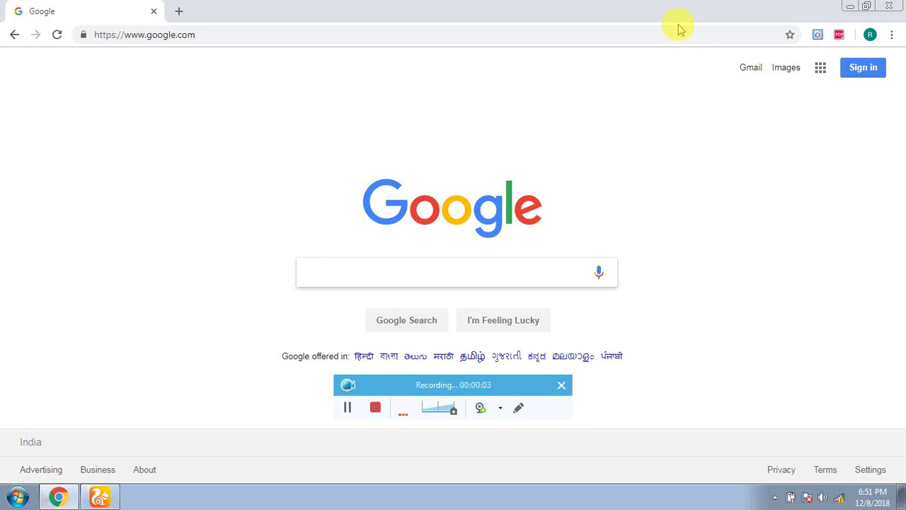
Clear the address bar, type 'shareslide' and run the 'slideshare presentations' Google search
click(207, 33)
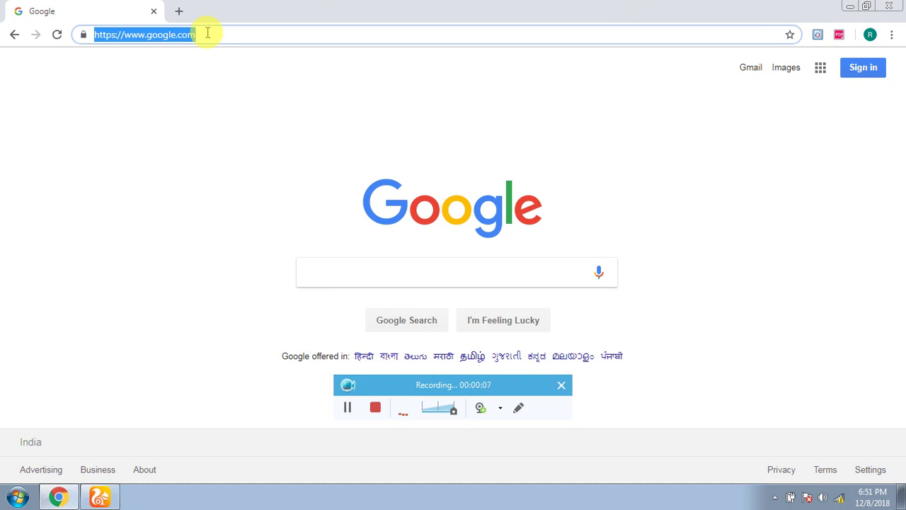
key(BackSpace)
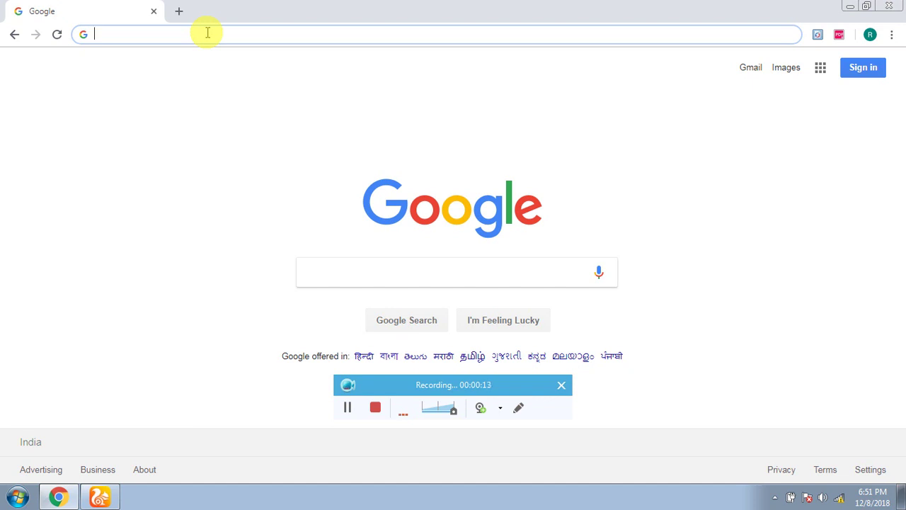
text(sh)
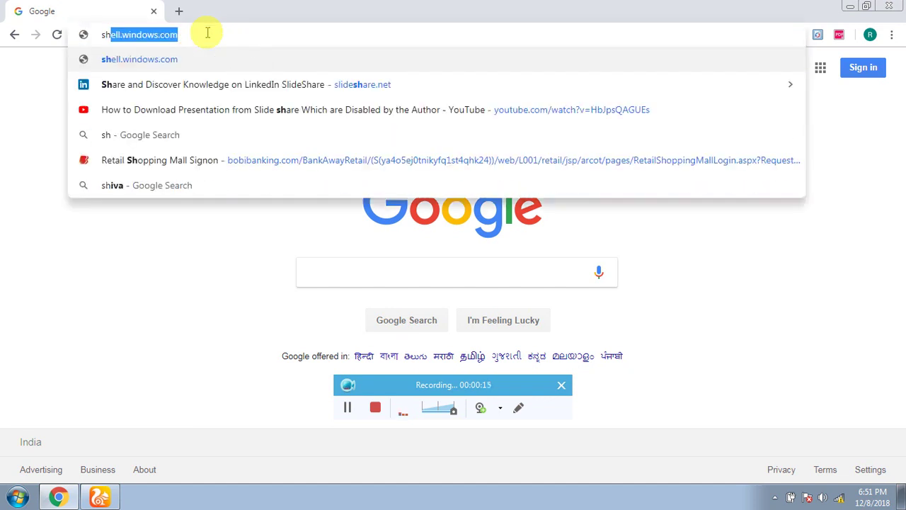
key(BackSpace)
text(are)
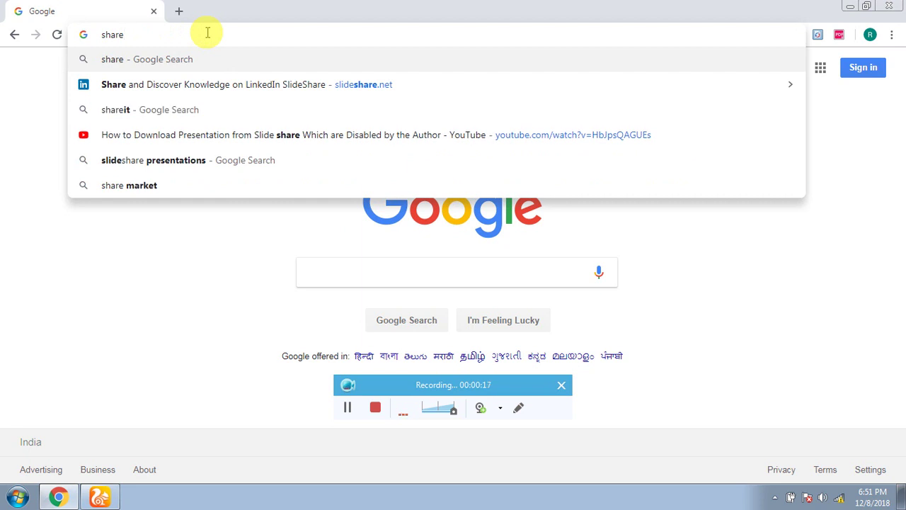
text(slide)
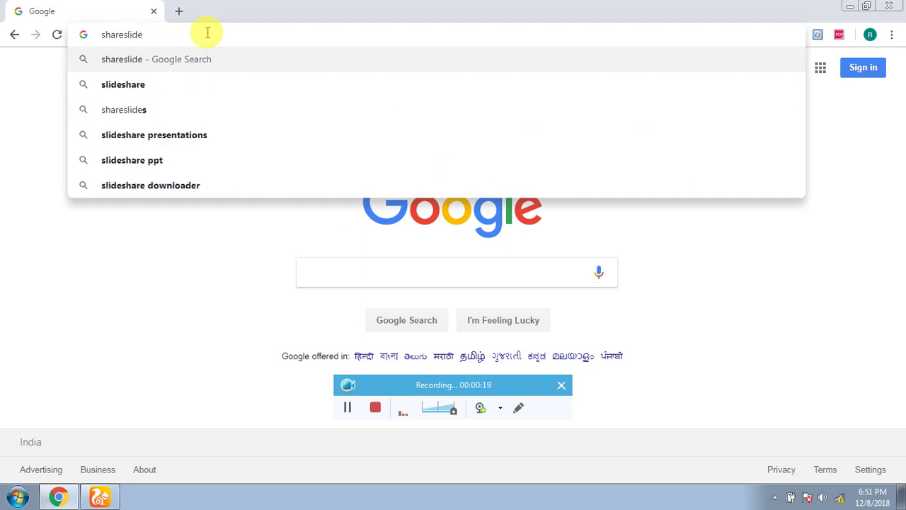
click(169, 136)
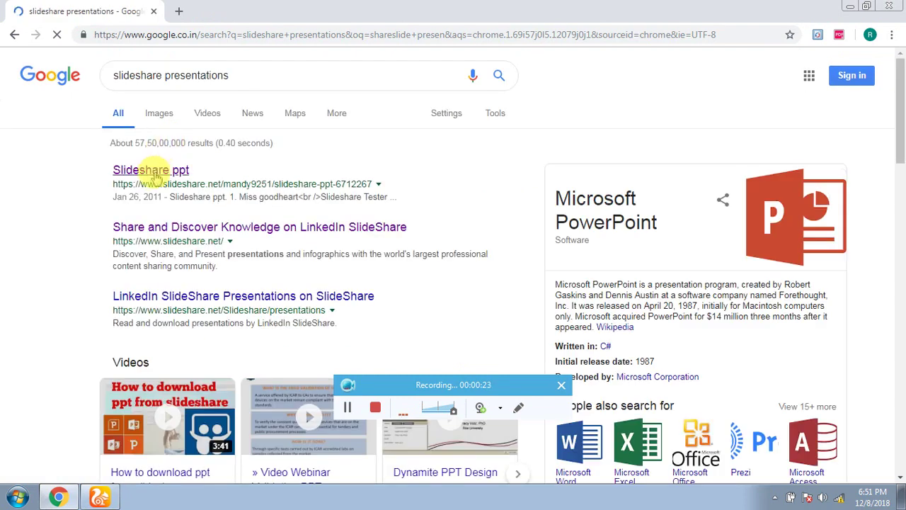
From the SlideShare home page, search 'diode' and open the Gunn diode presentation
click(182, 228)
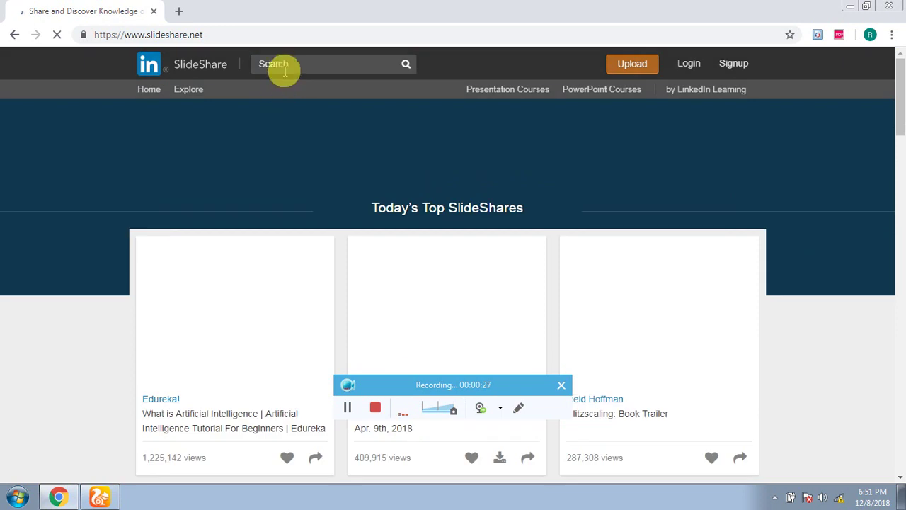
click(285, 63)
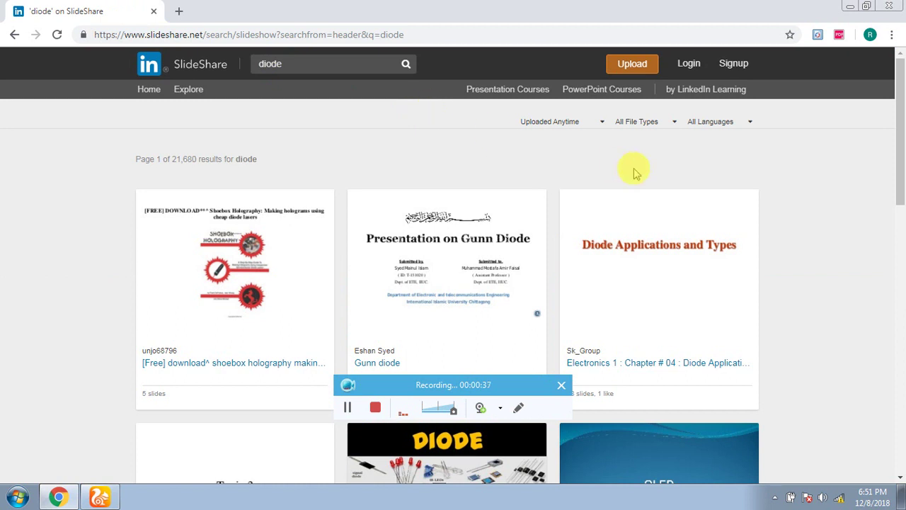
click(466, 242)
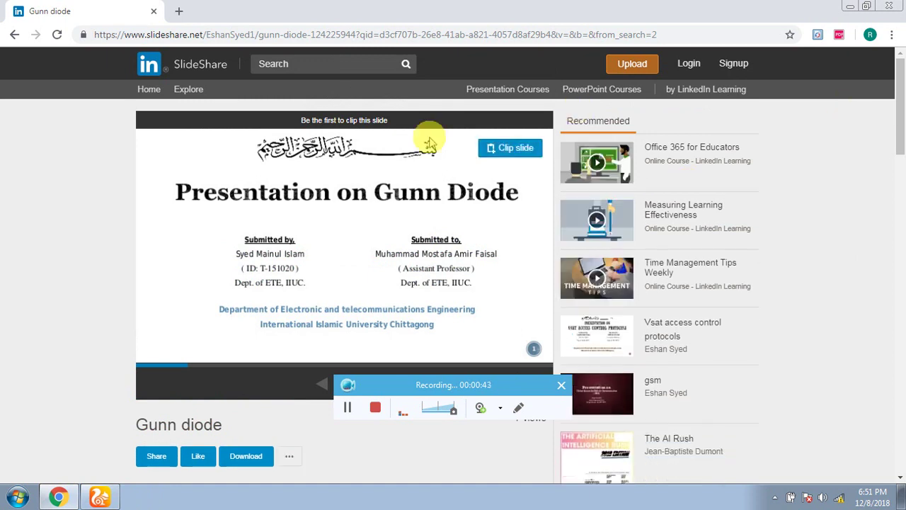
scroll(859, 223, down, 5)
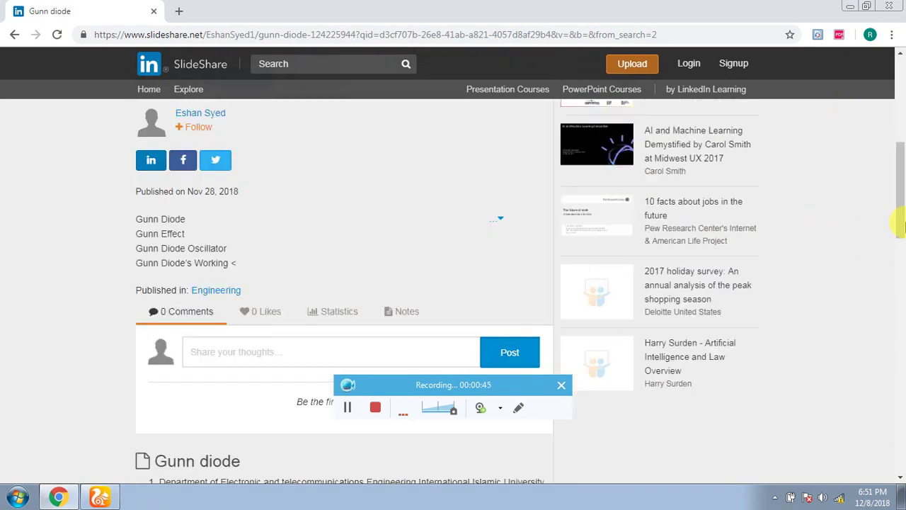
scroll(424, 210, up, 2)
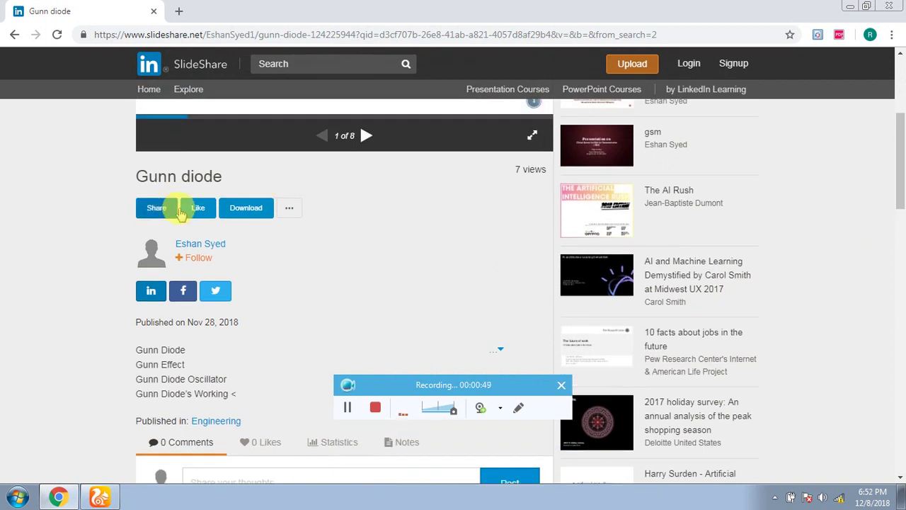
click(240, 212)
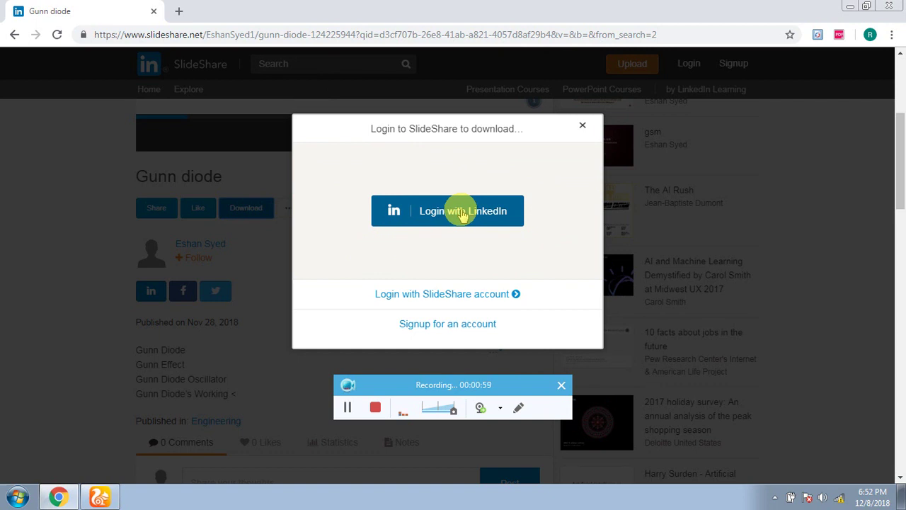
click(582, 126)
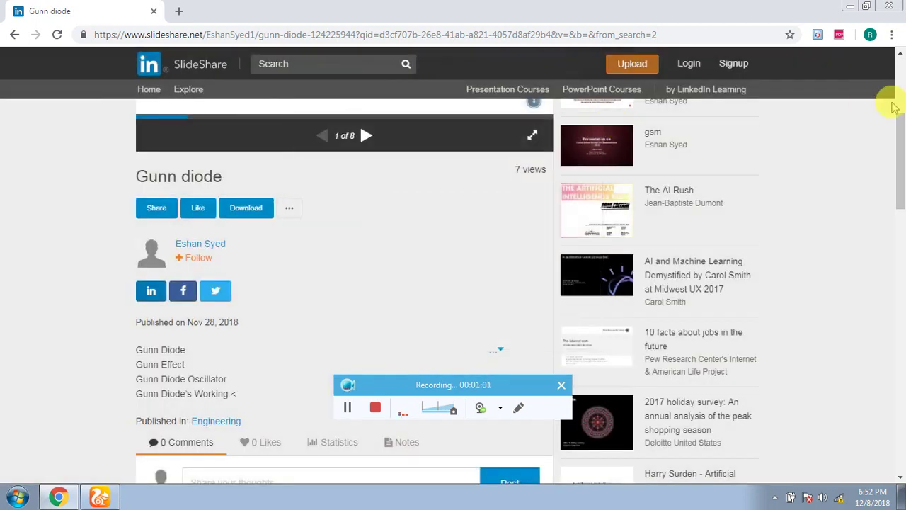
scroll(896, 85, up, 4)
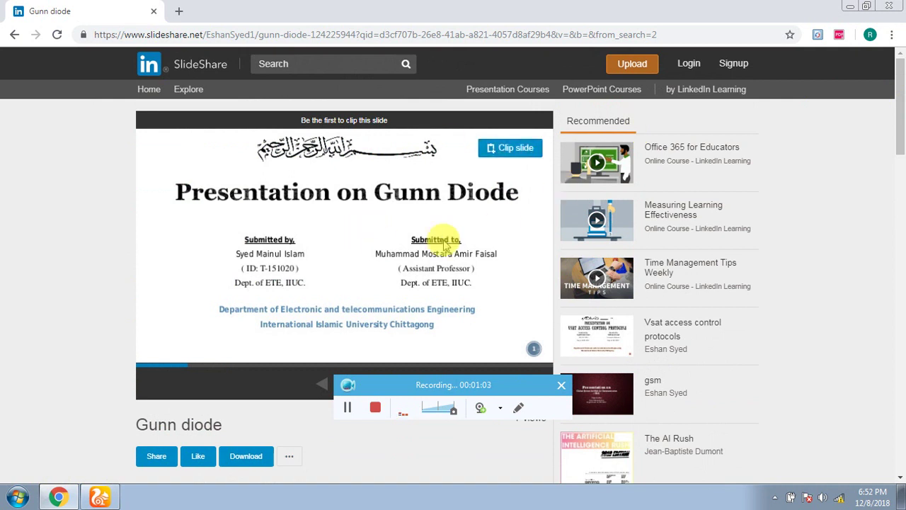
click(342, 36)
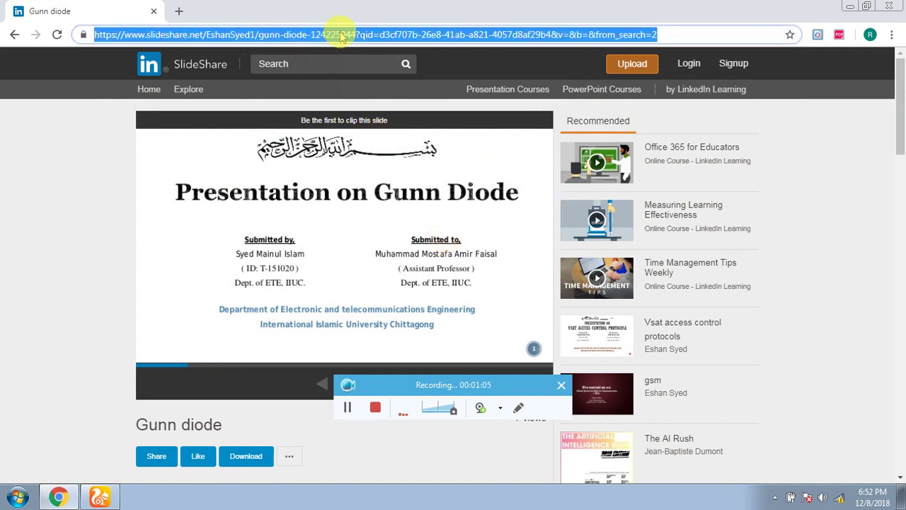
right_click(341, 36)
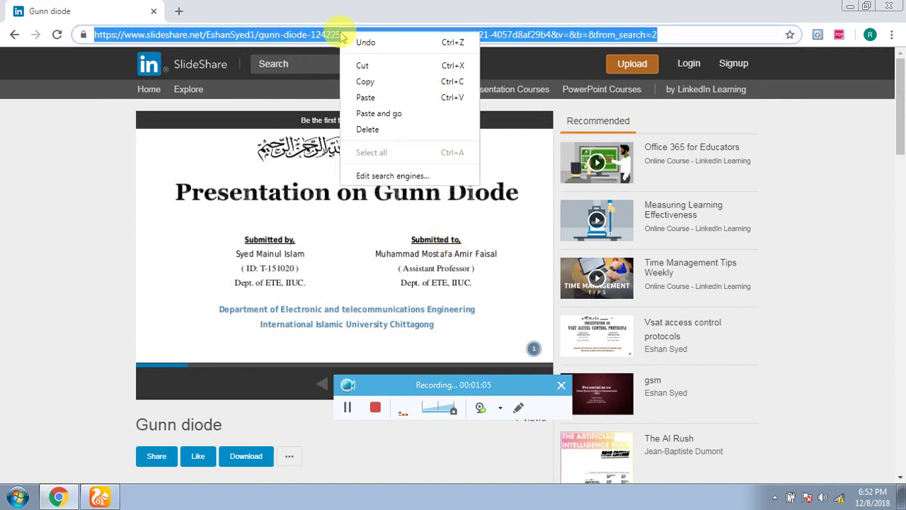
click(365, 99)
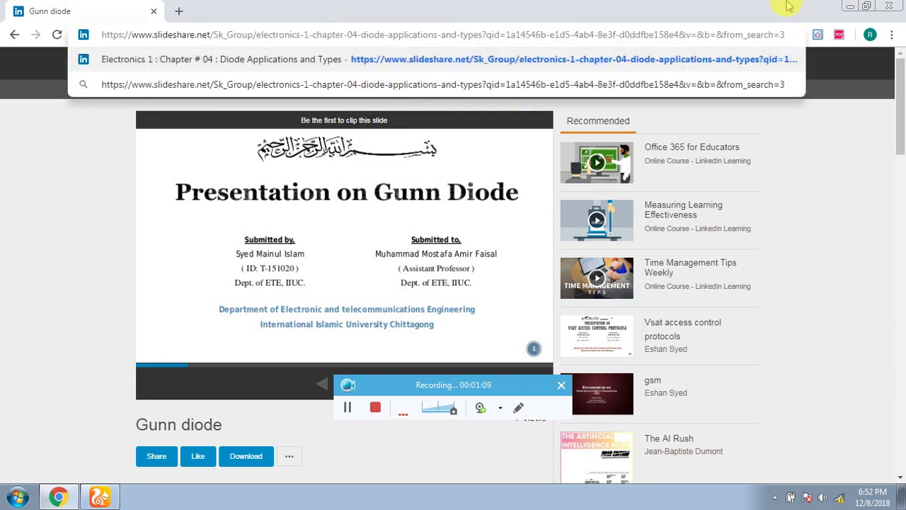
click(82, 164)
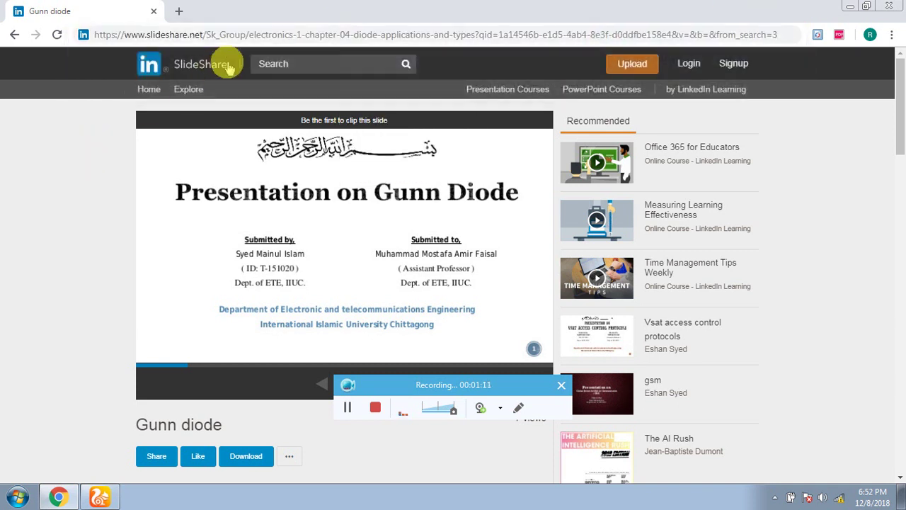
click(240, 36)
right_click(244, 39)
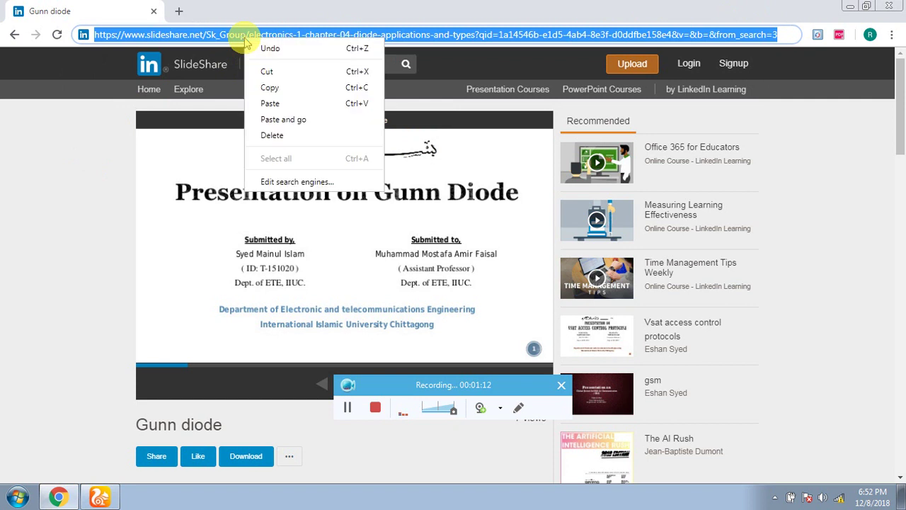
click(273, 88)
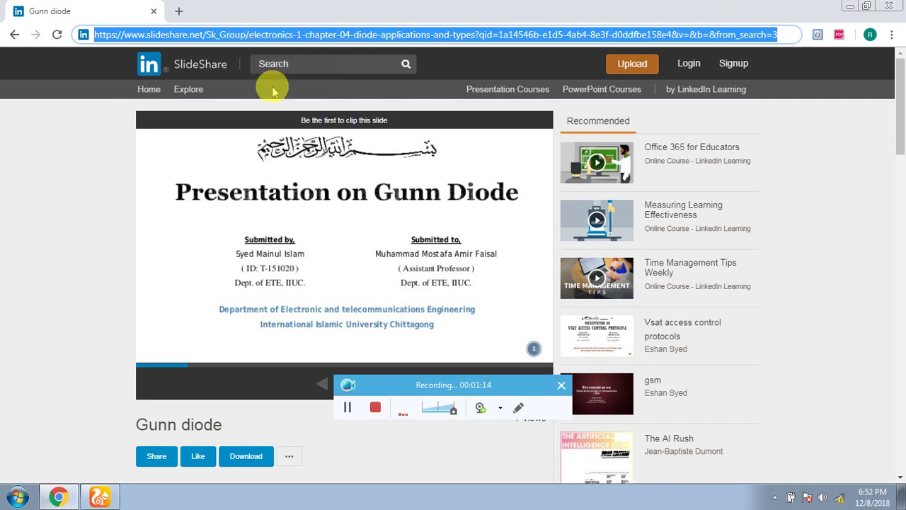
Minimize Chrome, return to UC Browser's Blogger tab and follow the post's Slideshare Downloader link
click(850, 8)
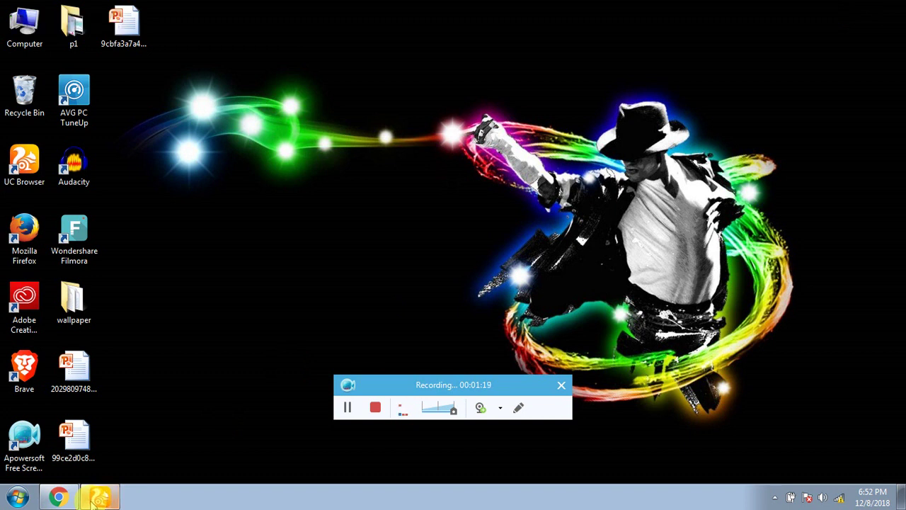
click(92, 500)
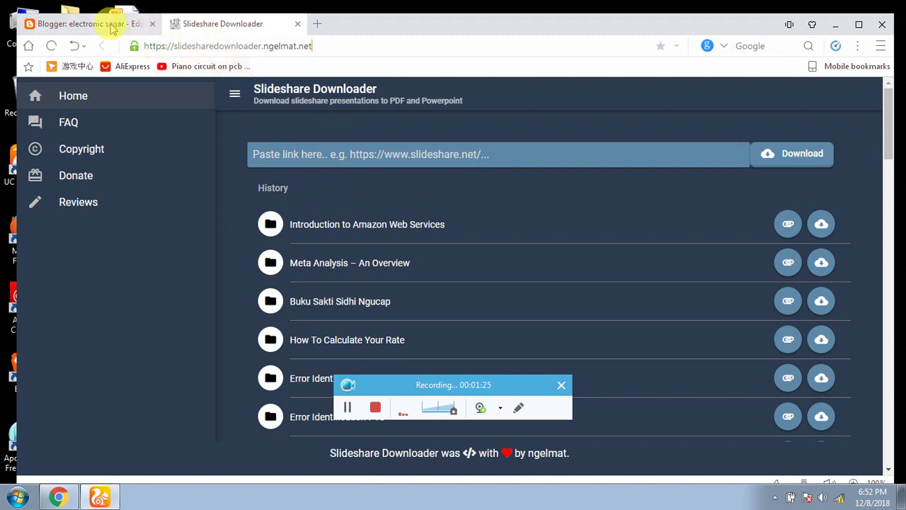
click(94, 27)
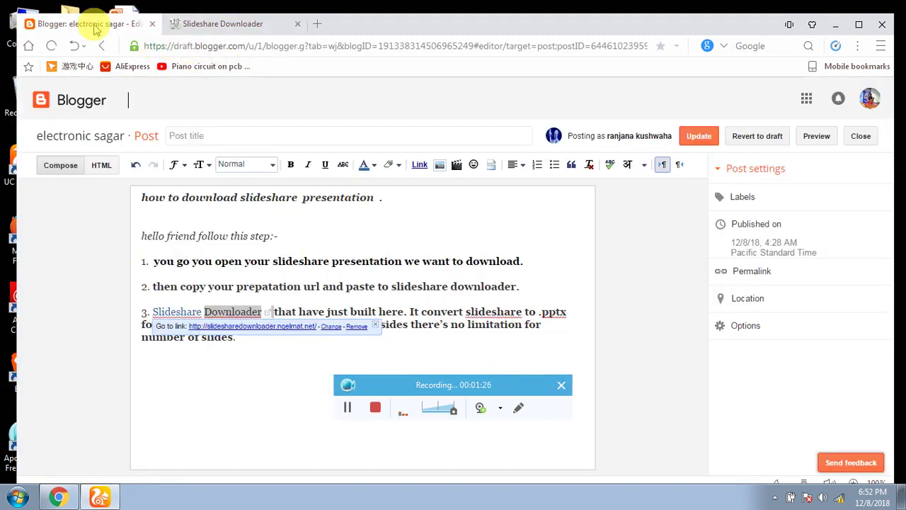
click(221, 327)
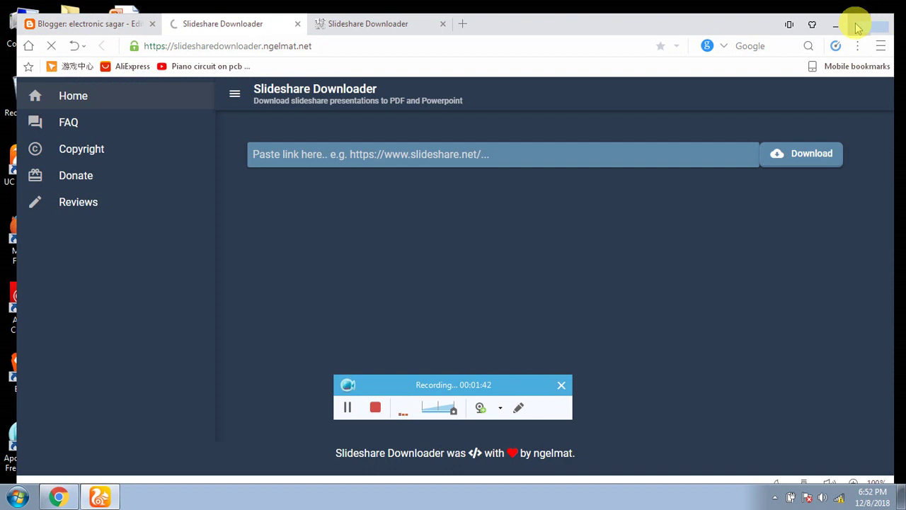
Maximize the window, paste the Diode Applications and Types link and submit it for download
click(857, 26)
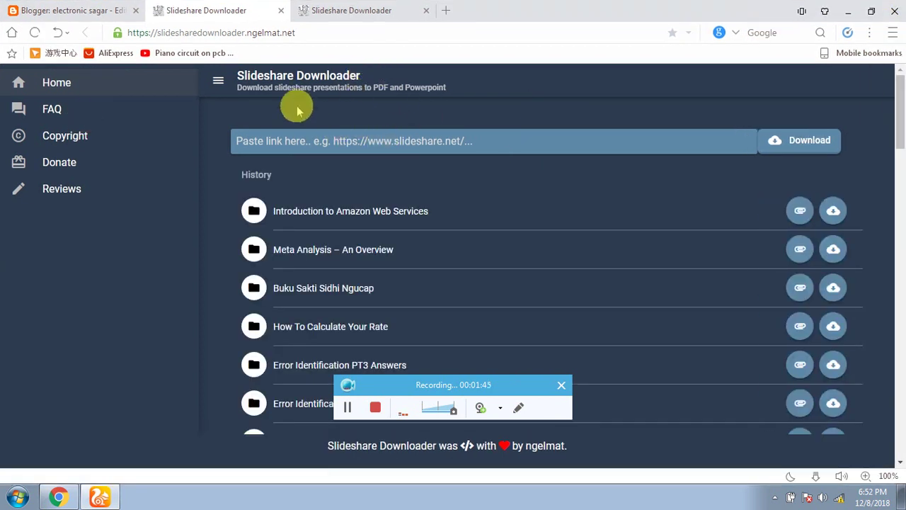
click(327, 142)
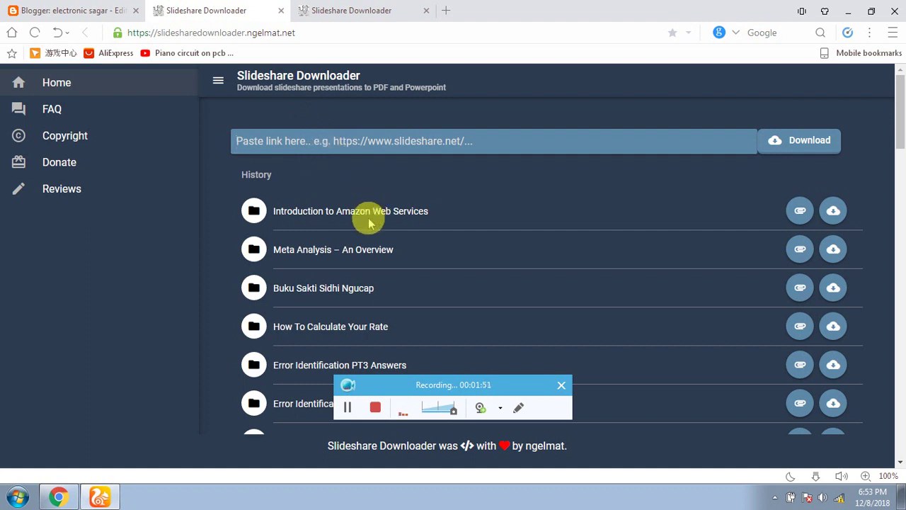
key(ctrl+v)
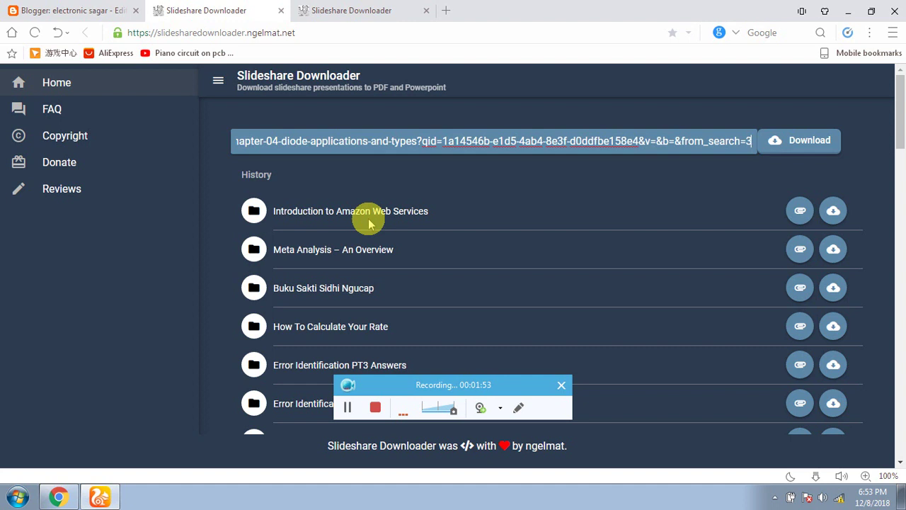
click(773, 142)
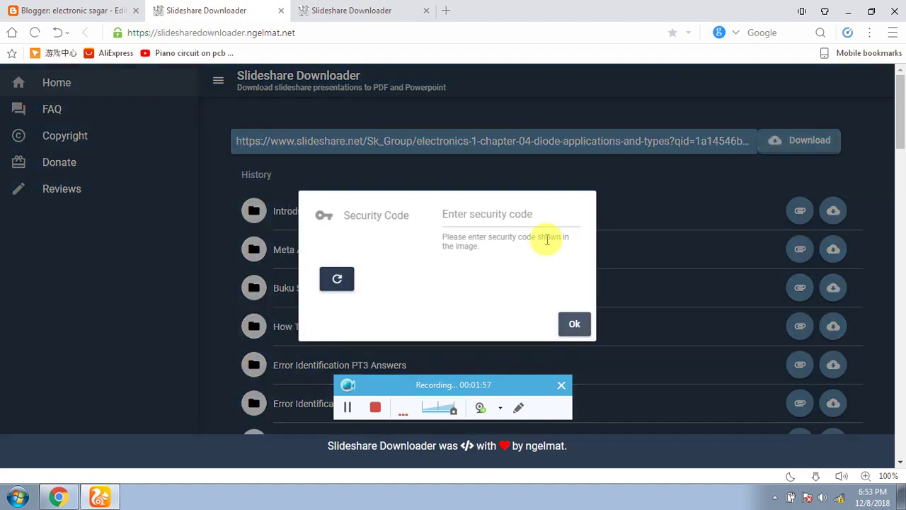
Enter the security code shown in the image and confirm it with Ok
click(459, 211)
text(3a512)
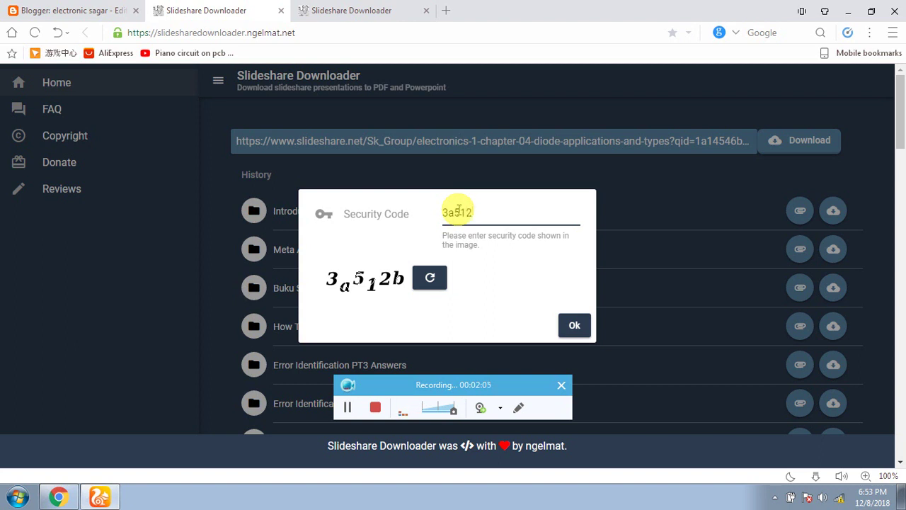
text(b)
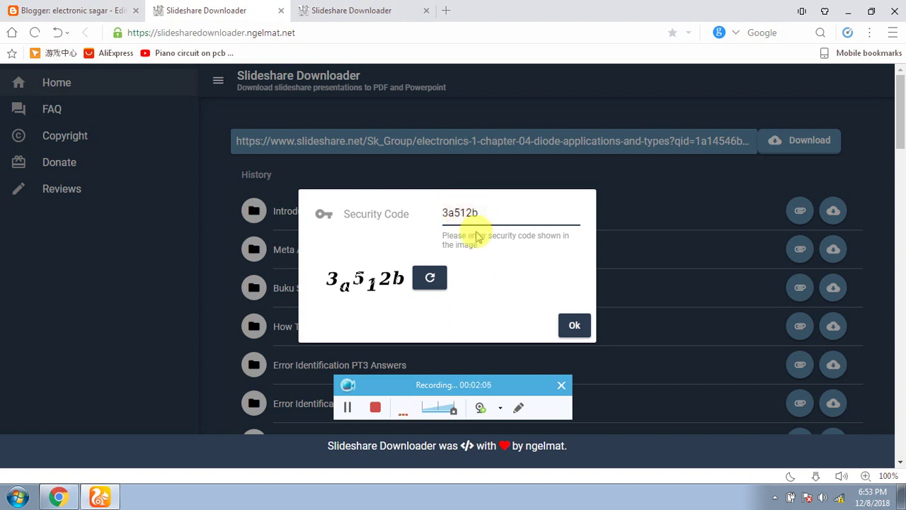
click(578, 331)
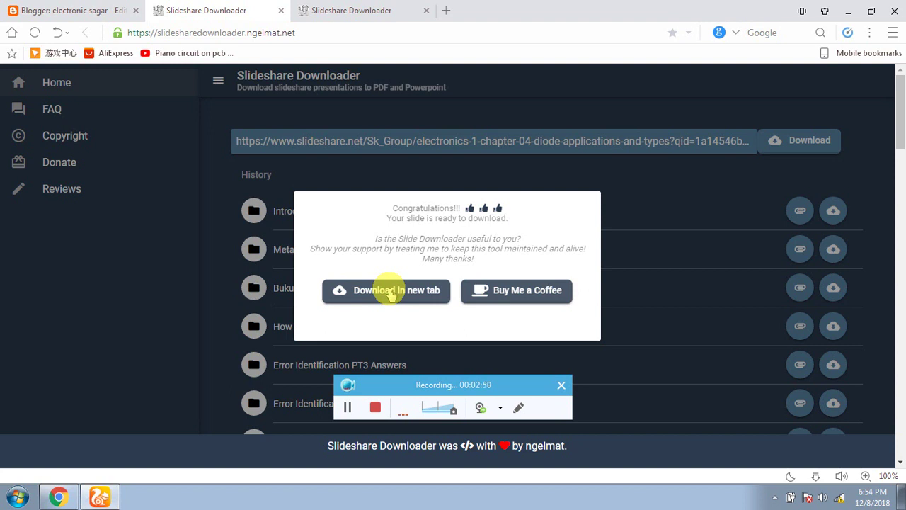
Save chapter-04-diode-applications-and-types to the Desktop and scroll through the opened 68-page PDF
click(389, 290)
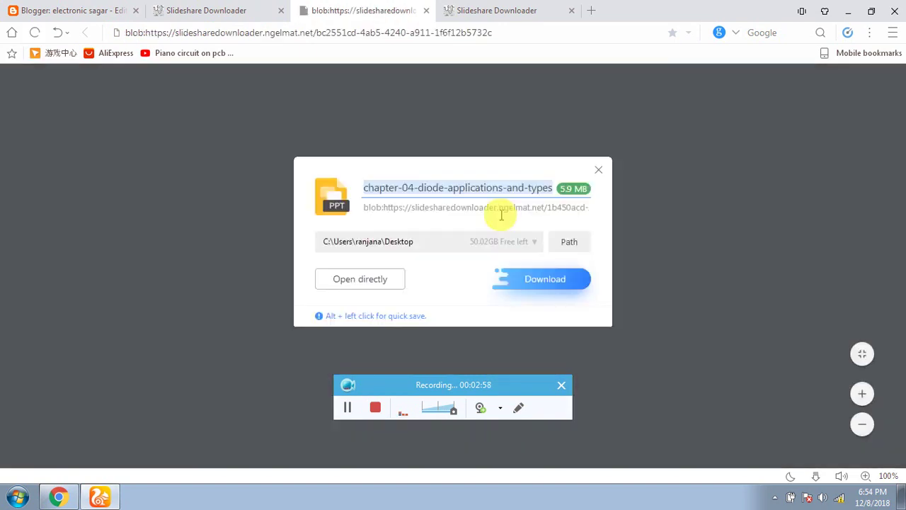
click(553, 279)
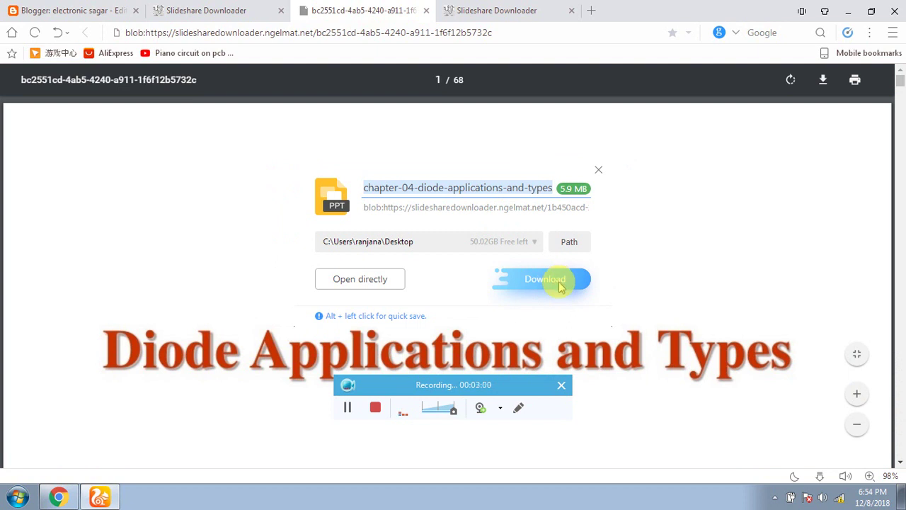
scroll(559, 286, down, 3)
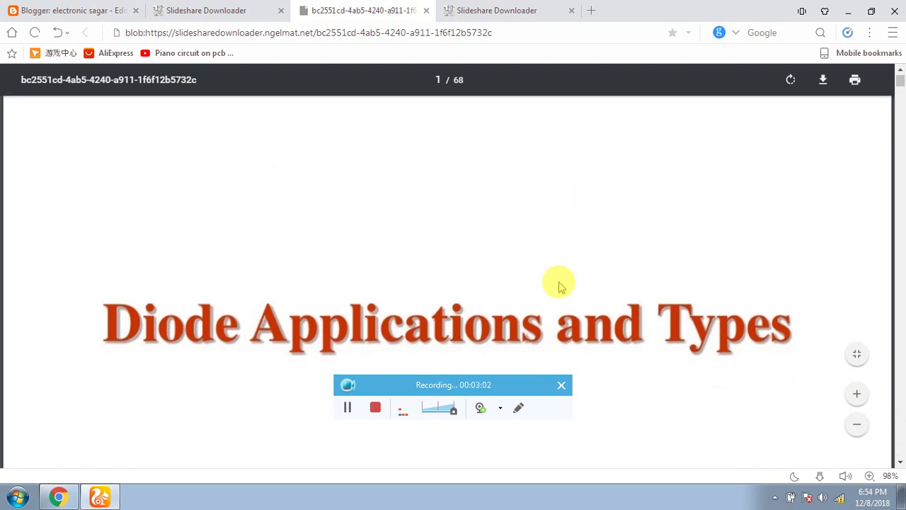
scroll(559, 286, up, 3)
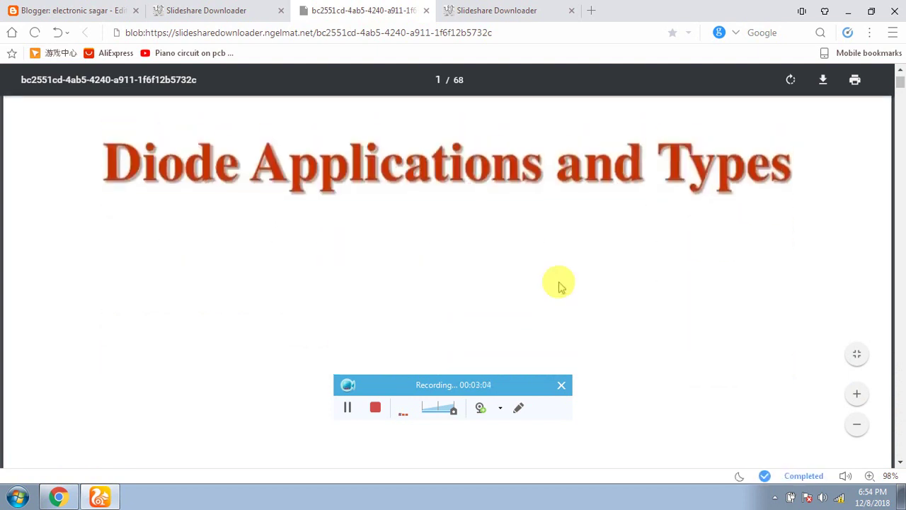
scroll(560, 286, down, 10)
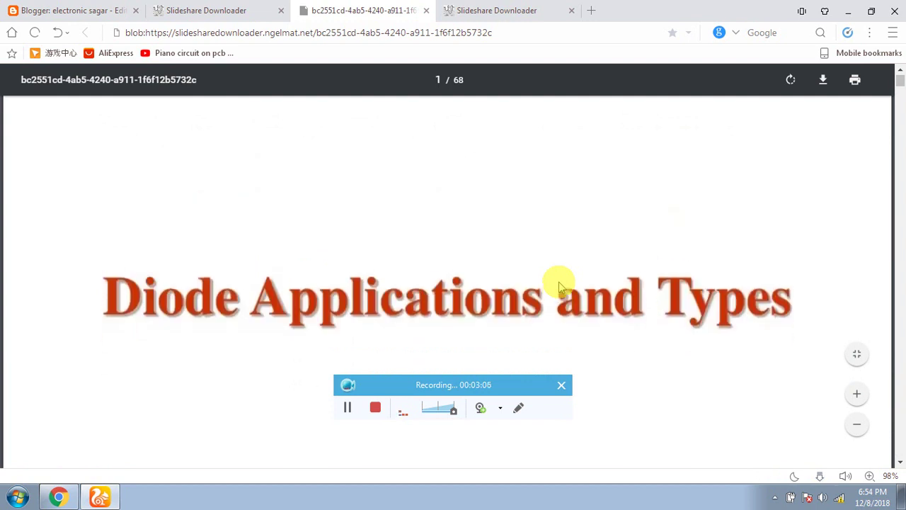
scroll(559, 286, down, 10)
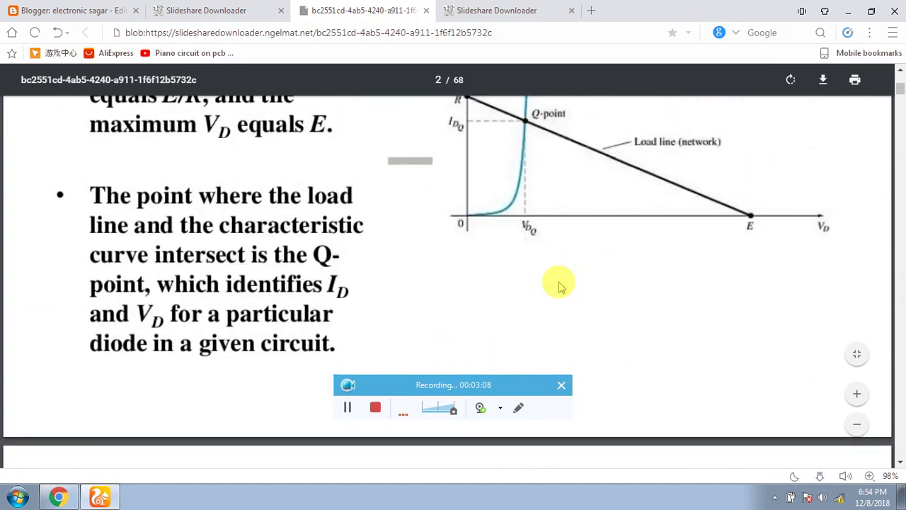
scroll(559, 286, down, 10)
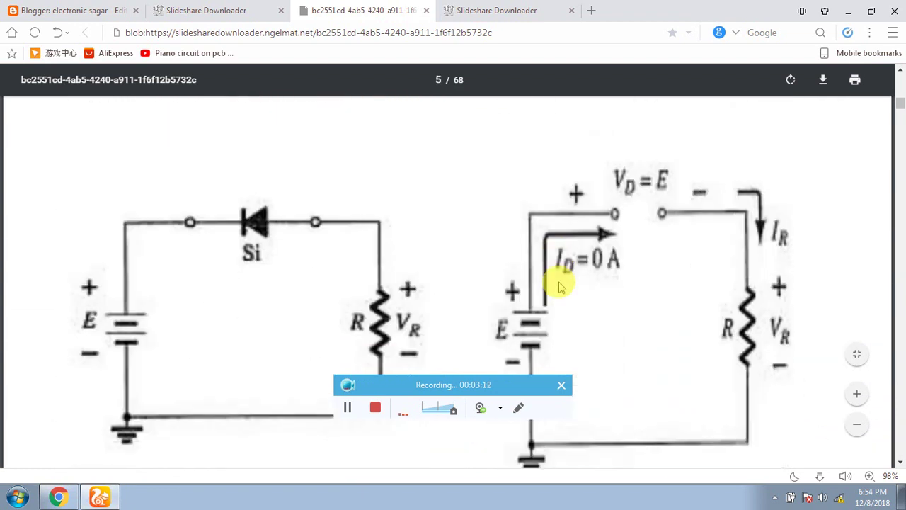
Return to the 'Blogger: electronic sagar' post editor tab
click(48, 9)
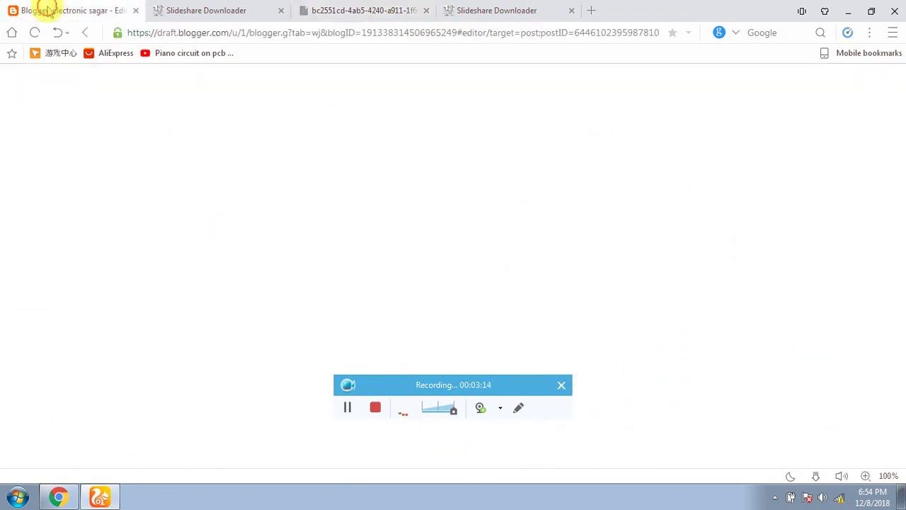